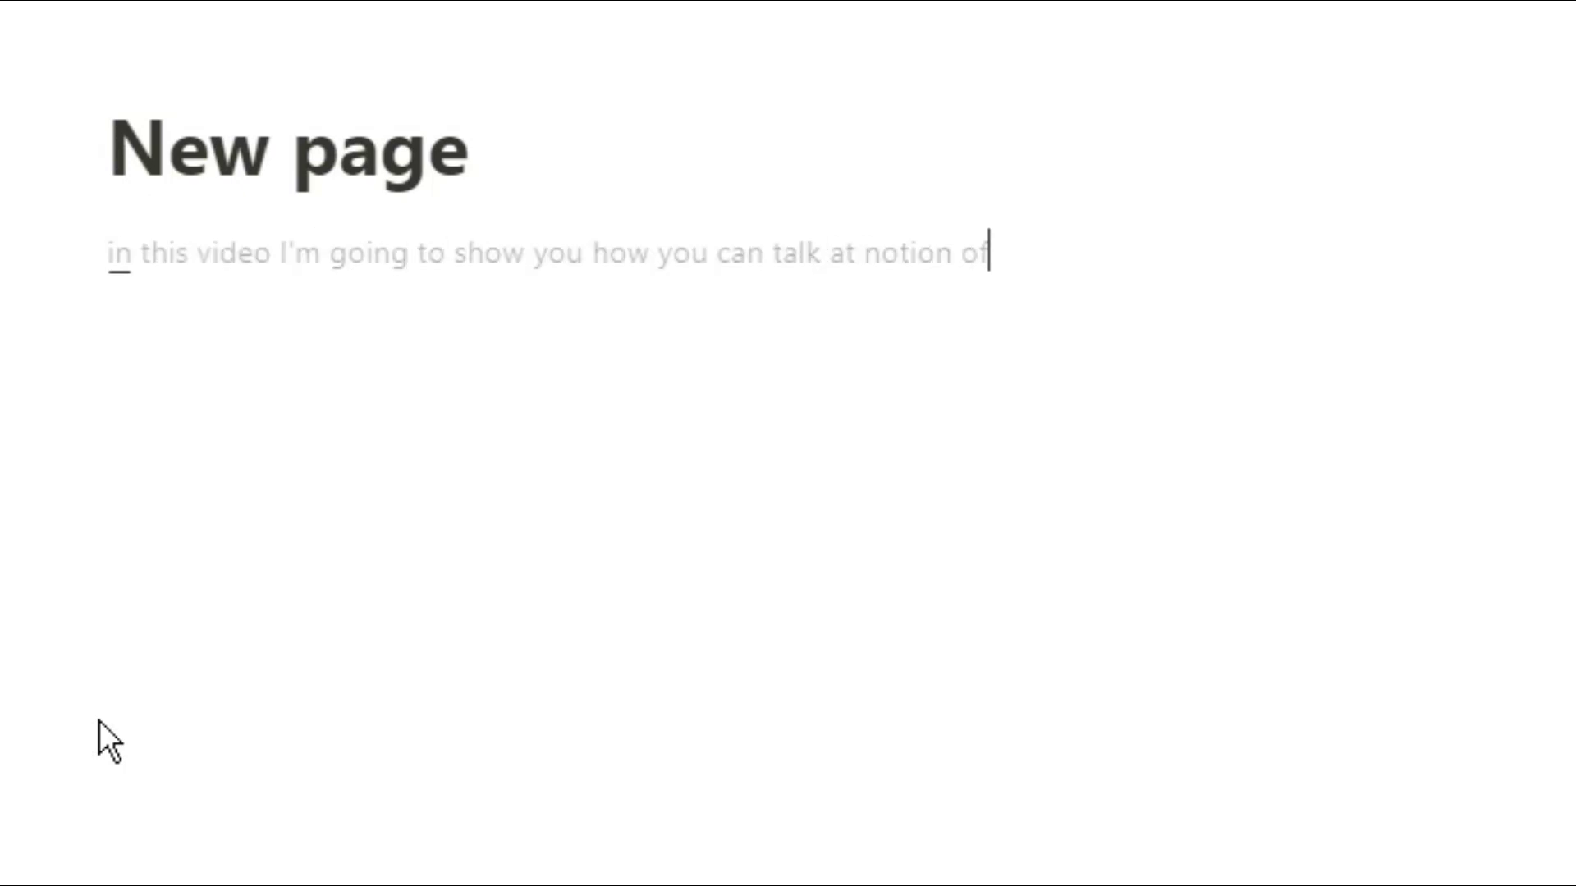
# Step: Dictate 'and then notion put whatever you say into a text lock stick around I'll show you how' onto the new page
pyautogui.press('BackSpace')
pyautogui.press('BackSpace')
pyautogui.write('and then notion put whatever you say')
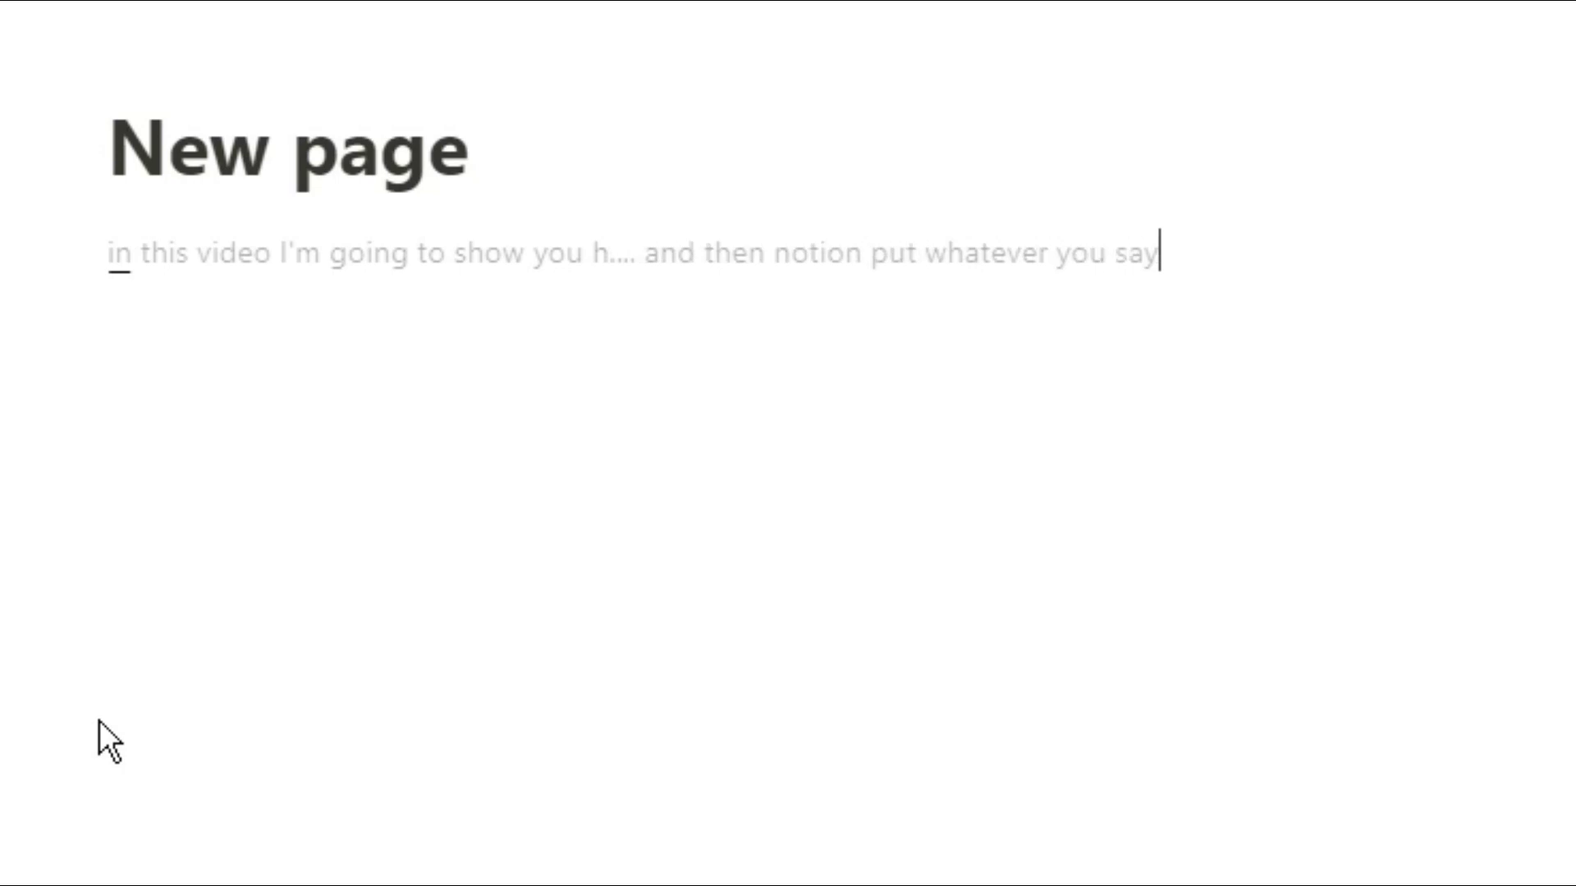
pyautogui.write(' into a text lock')
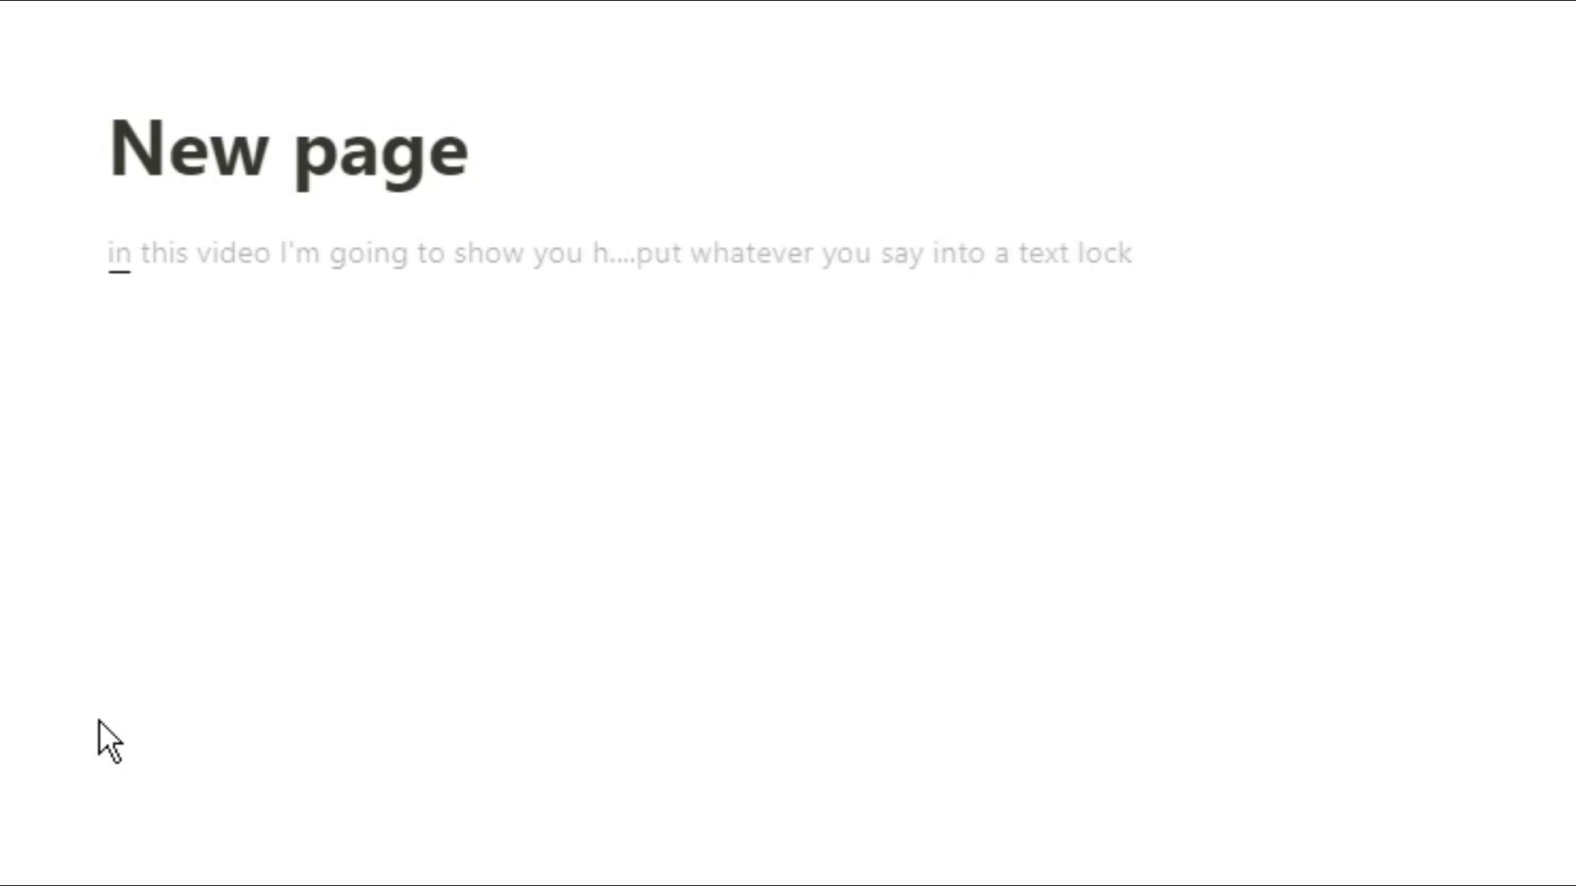
pyautogui.write(" stick around I'll show you how")
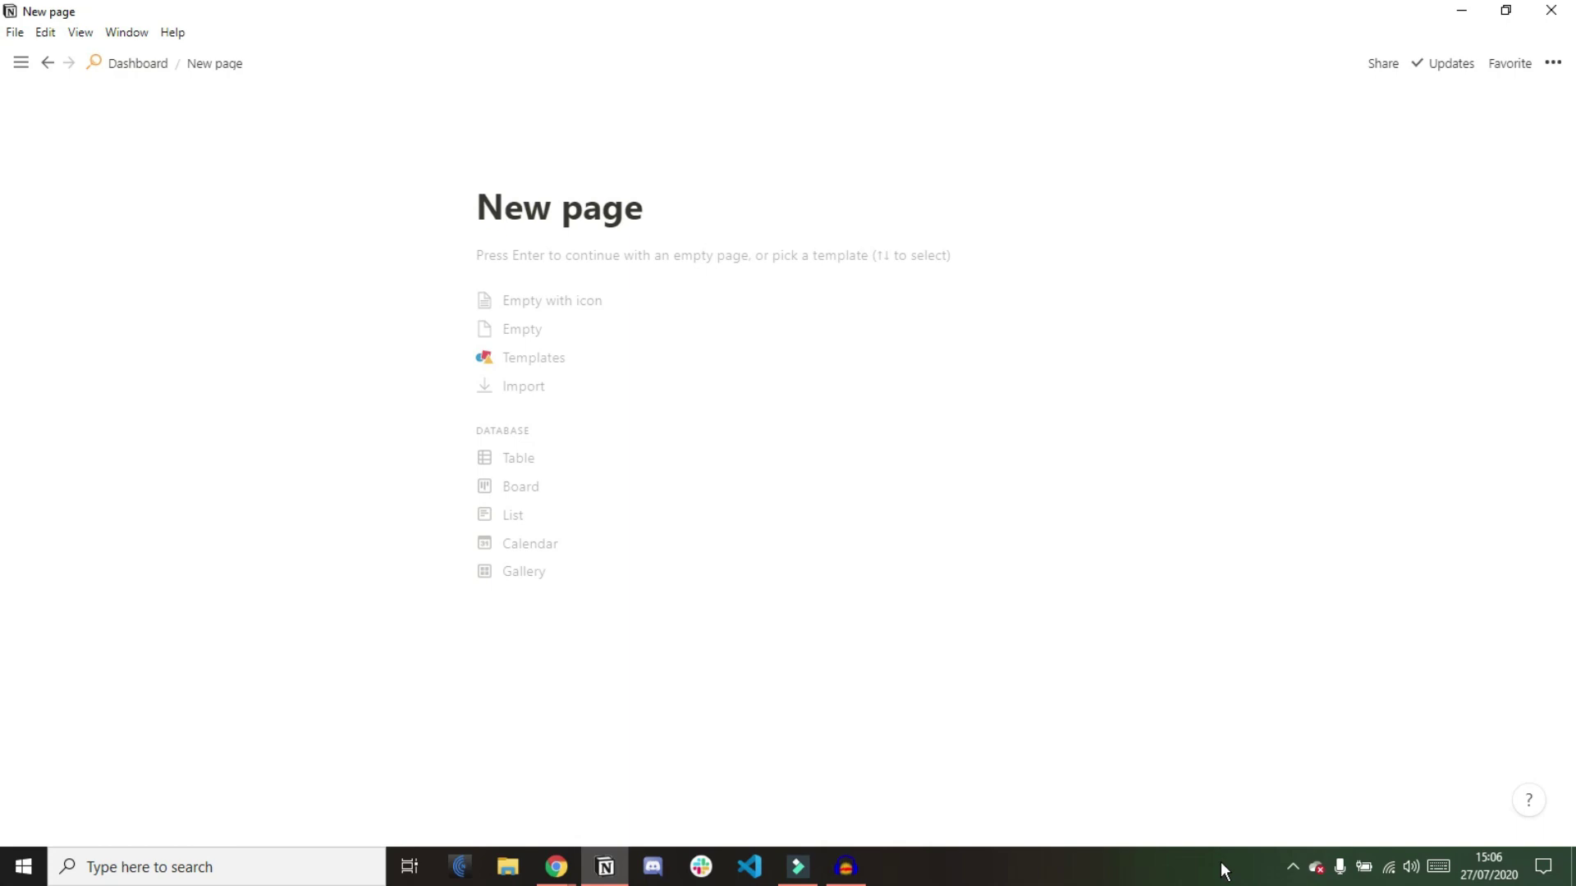
# Step: Open the taskbar's context menu to enable the Show touch keyboard button
pyautogui.rightClick(1182, 859)
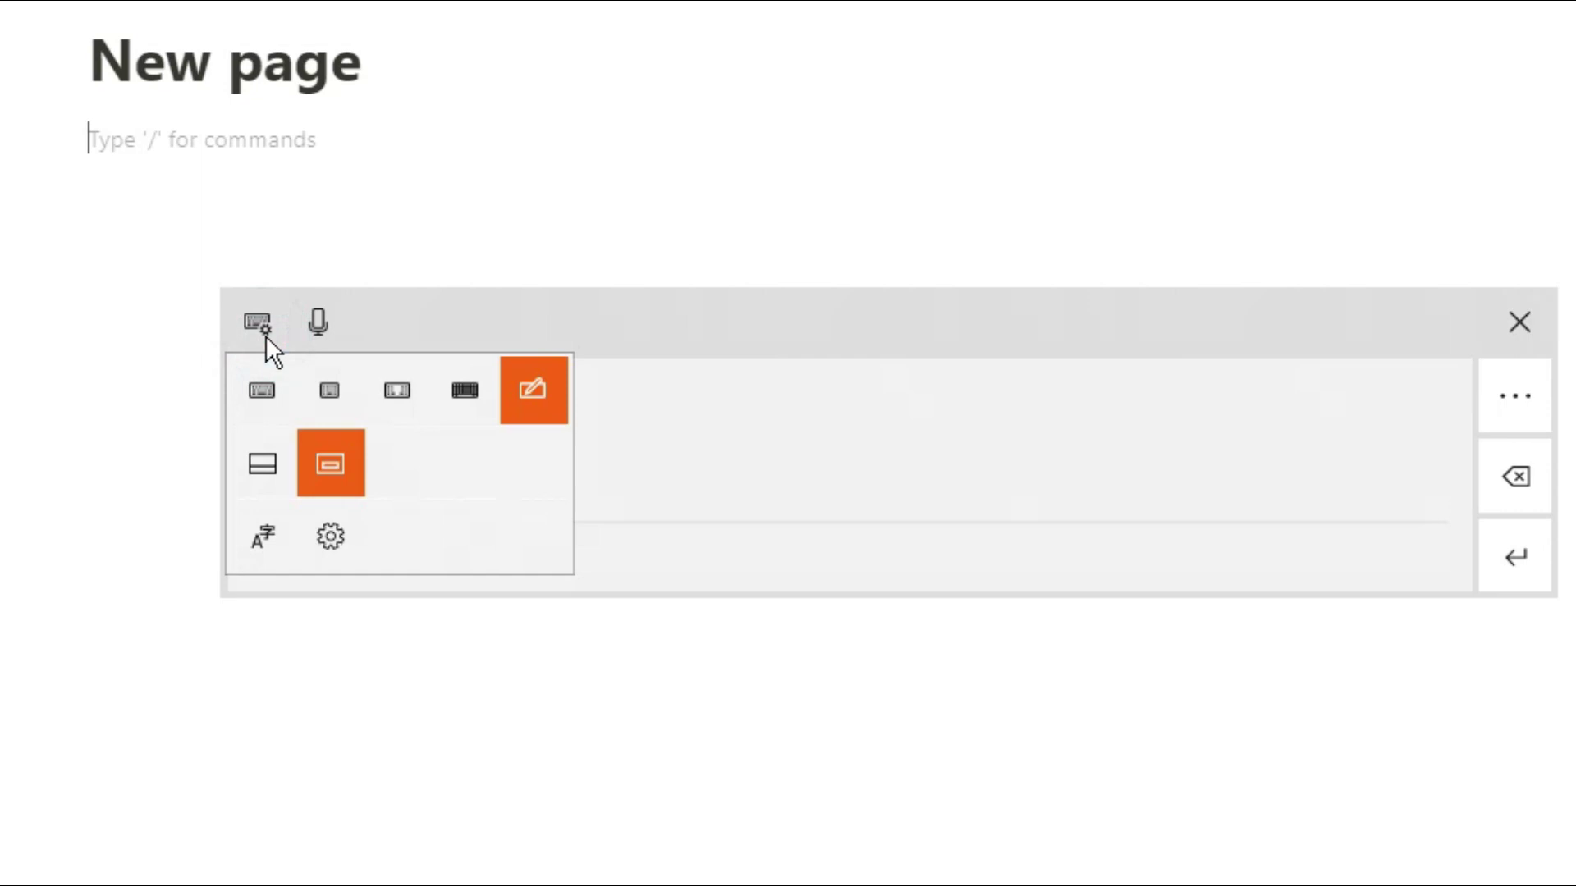
# Step: Try the standard, one-handed and split touch keyboard layouts
pyautogui.click(262, 393)
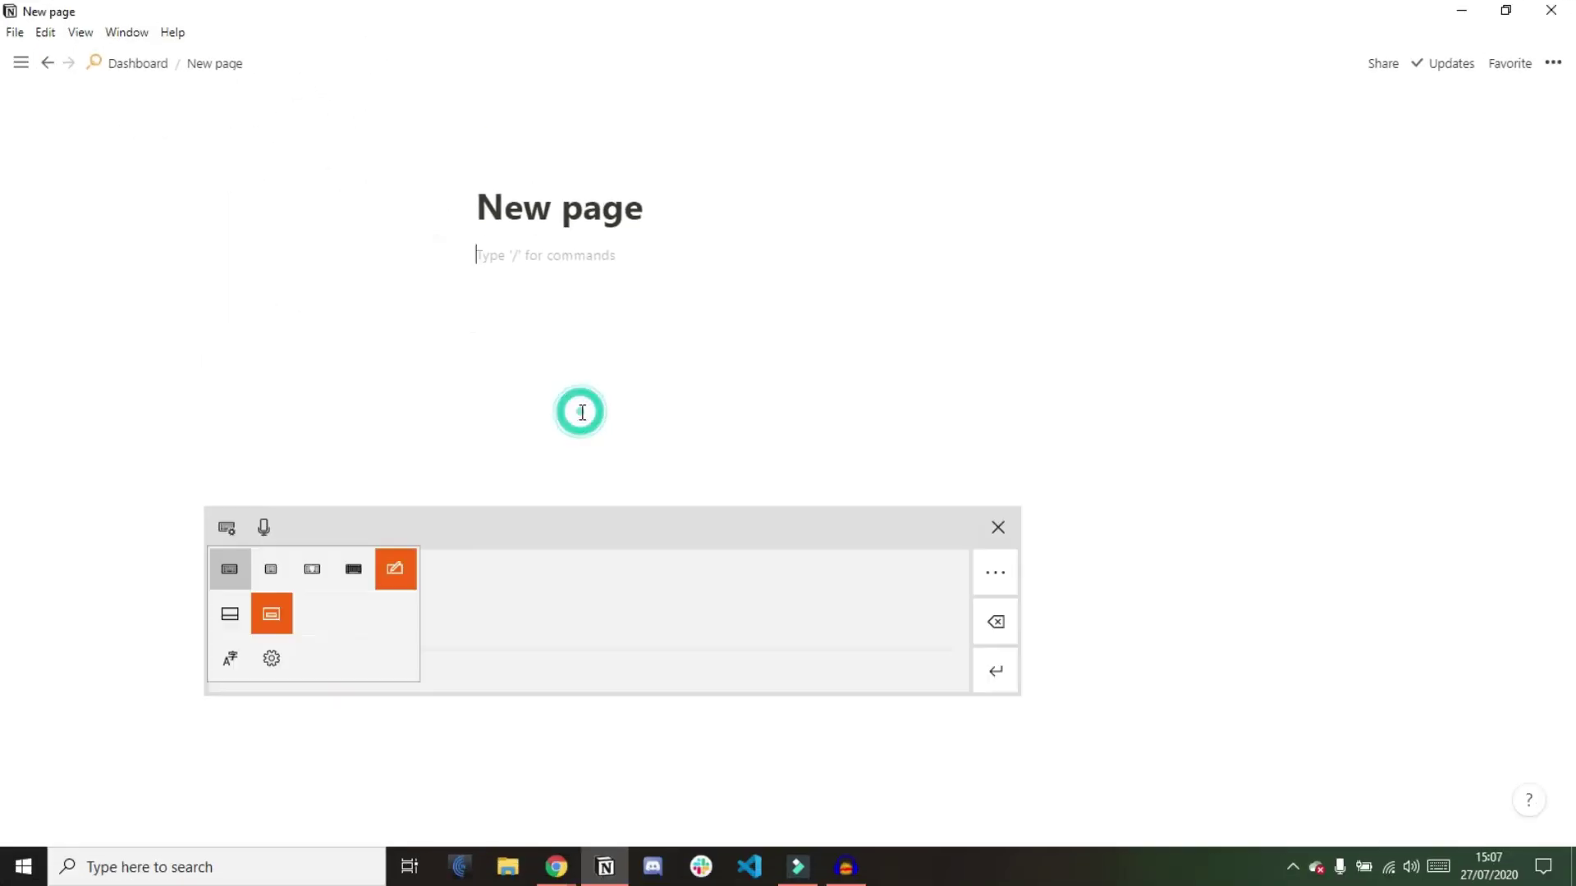
pyautogui.click(237, 537)
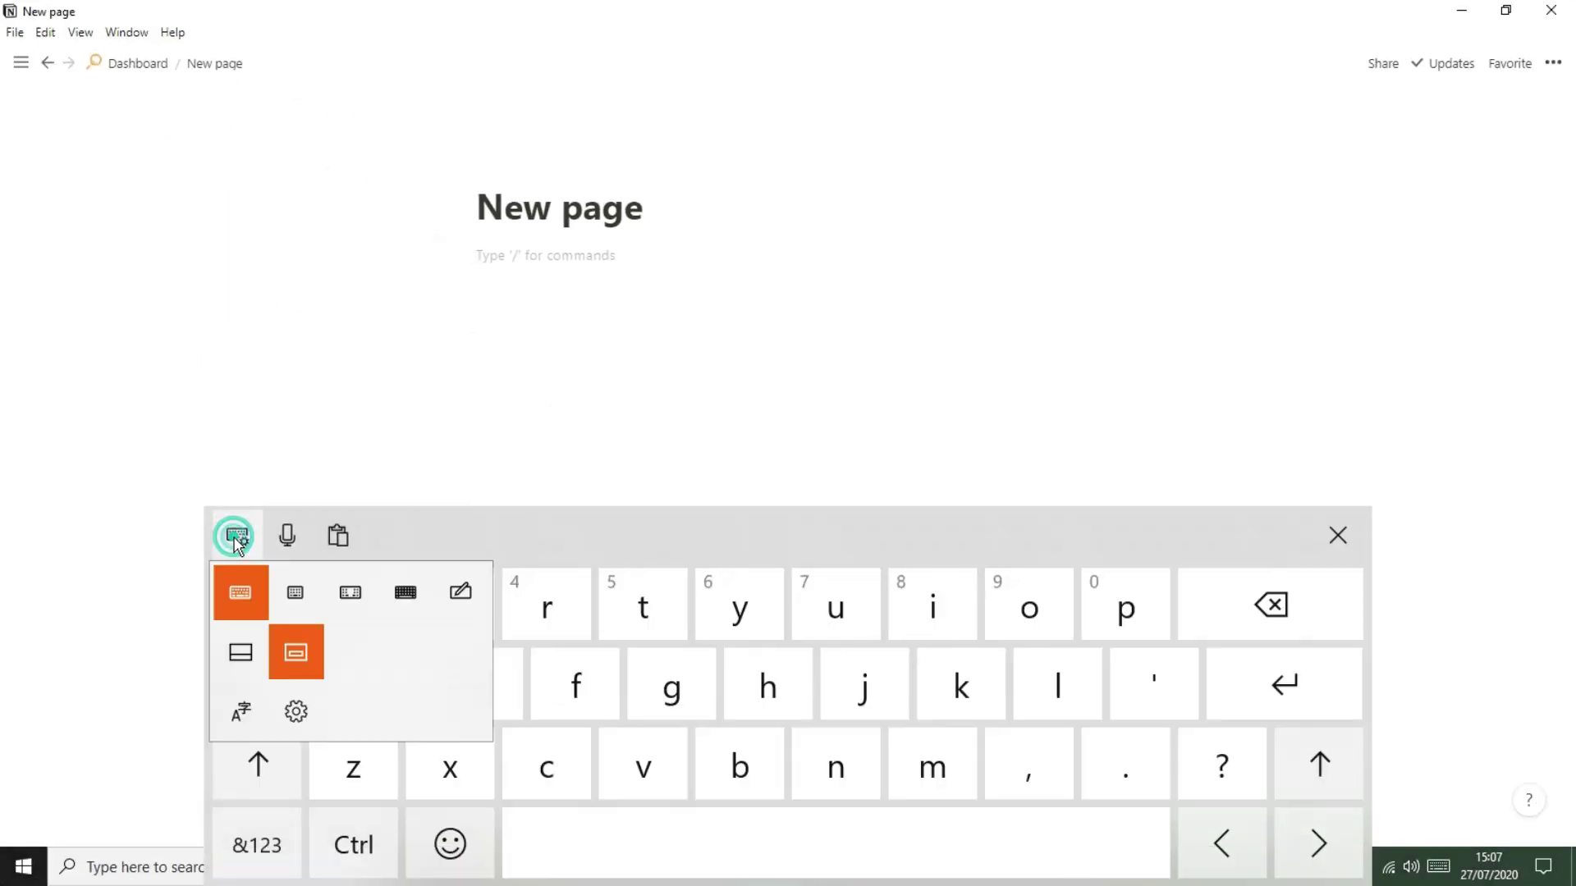
pyautogui.click(291, 603)
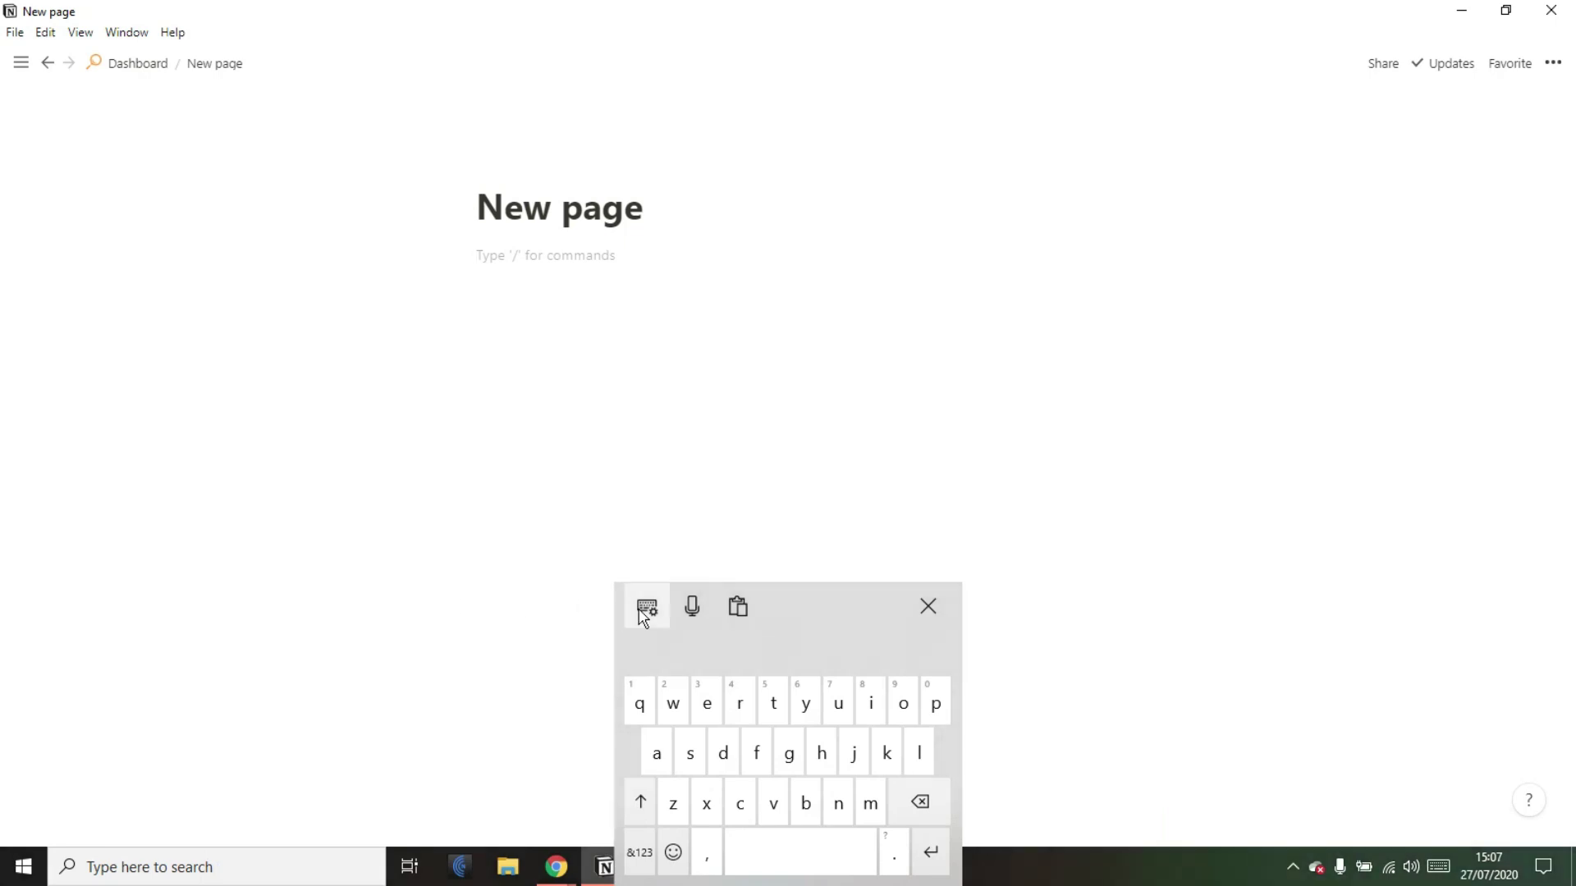
pyautogui.click(645, 609)
pyautogui.click(746, 662)
# Step: Return to the full standard keyboard, then switch to handwriting input
pyautogui.click(41, 573)
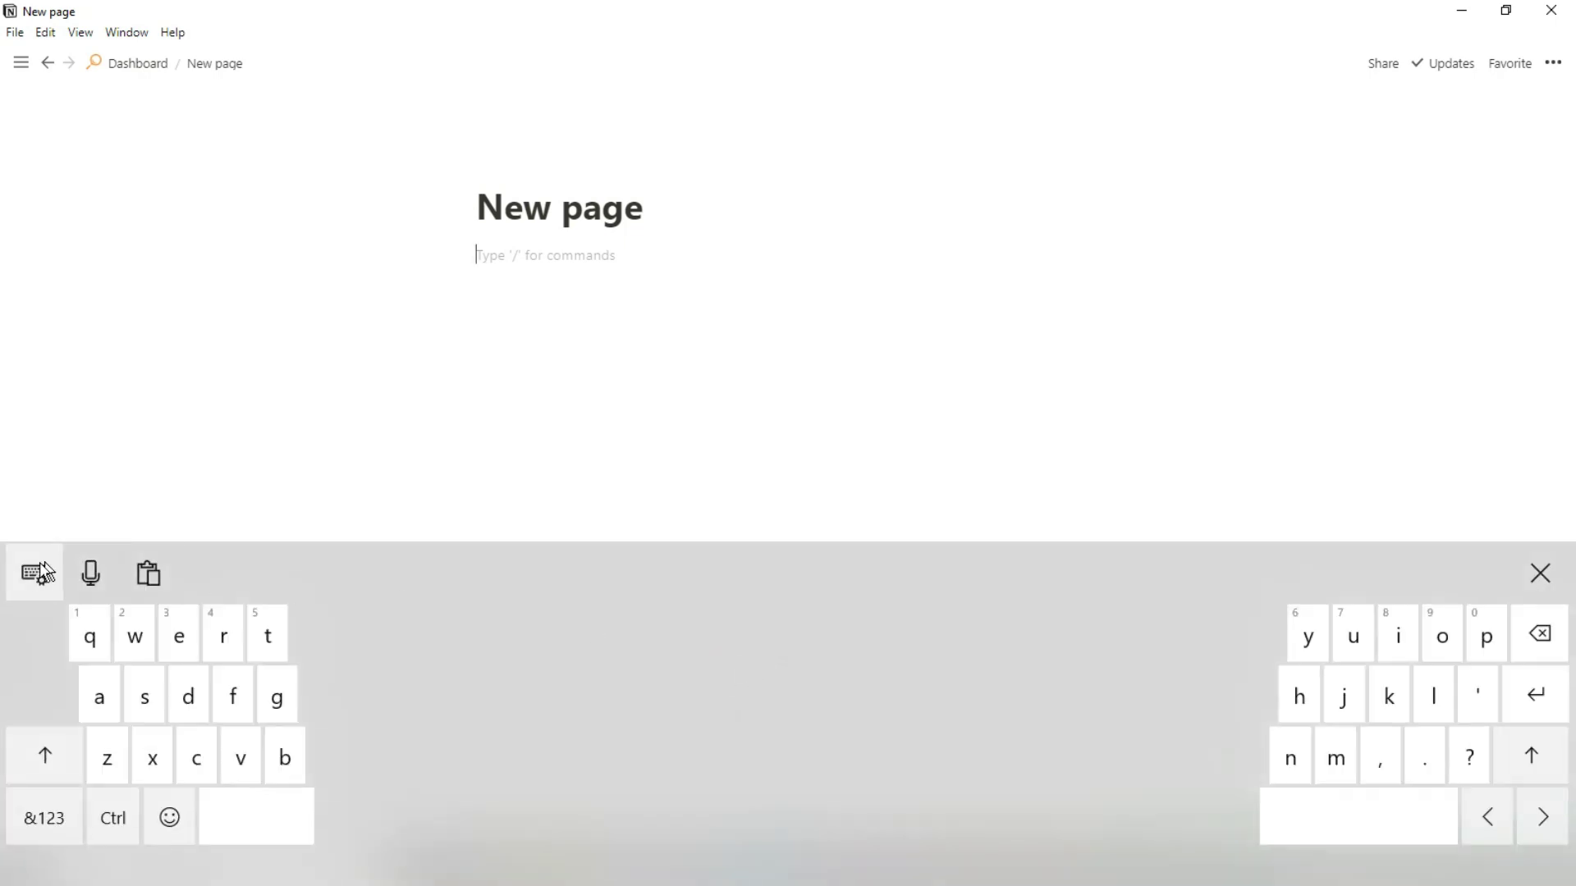
pyautogui.click(227, 636)
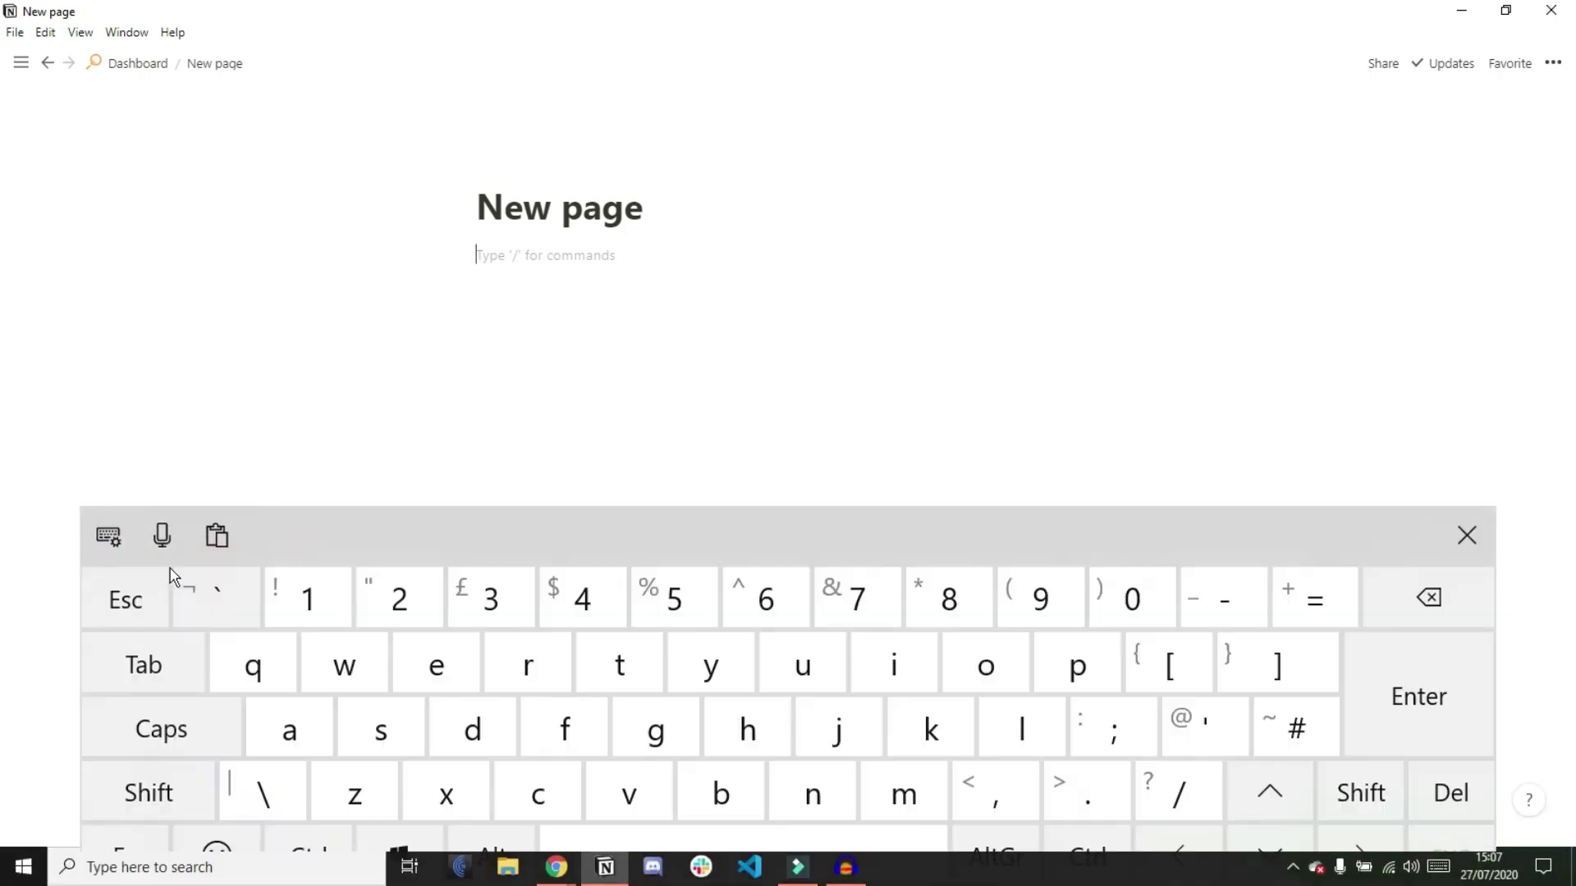
pyautogui.click(115, 546)
pyautogui.click(369, 603)
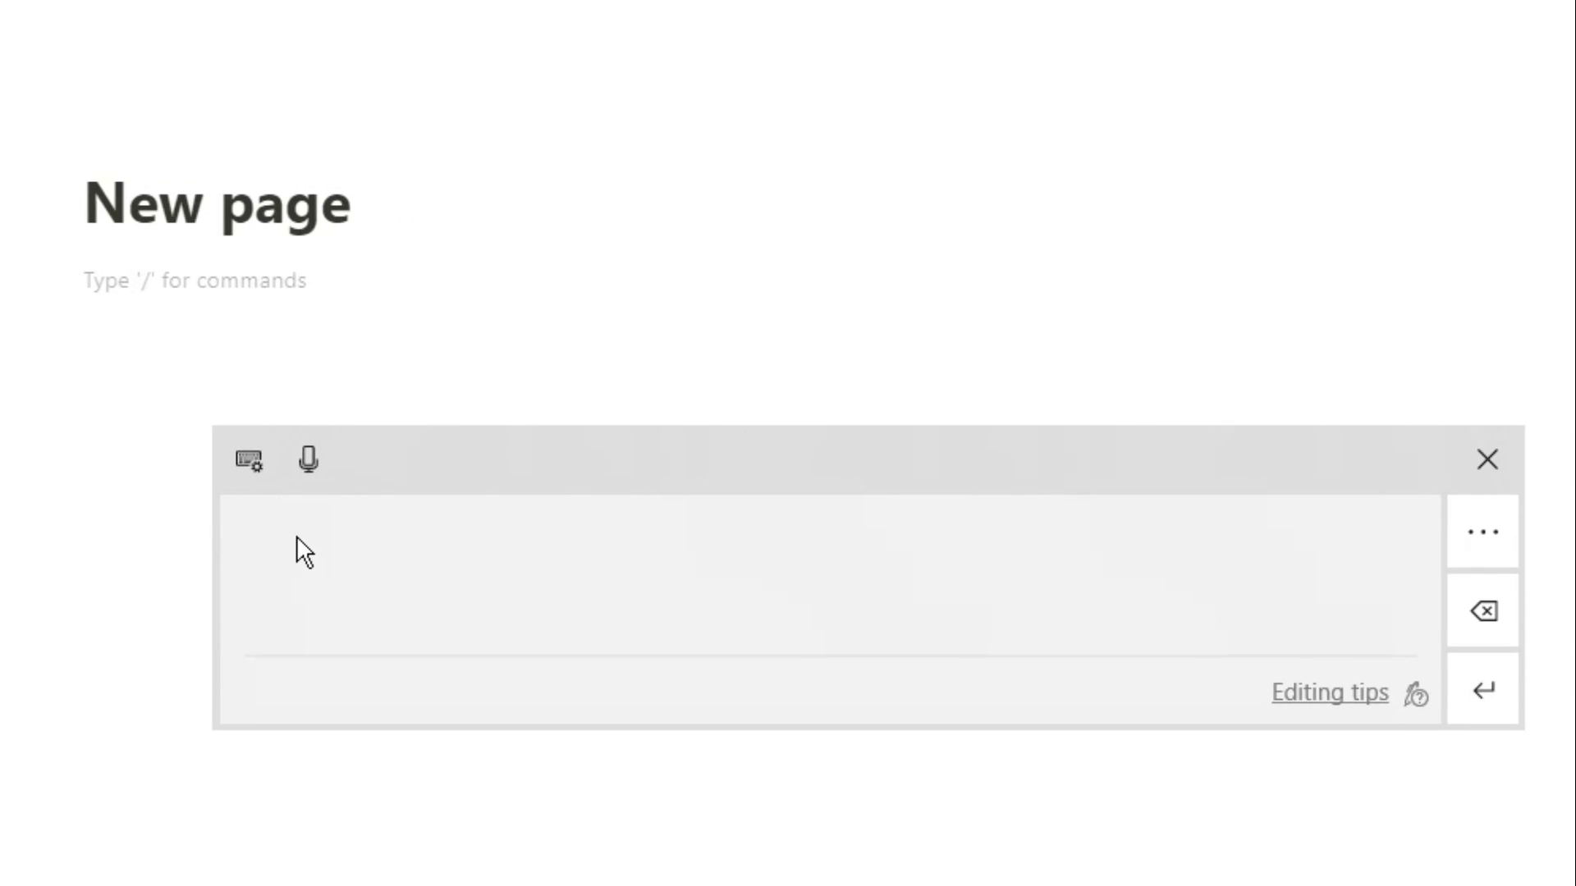
# Step: Handwrite 'Hi' and 'hello' onto the Notion page
pyautogui.moveTo(281, 525); pyautogui.dragTo(325, 572)
pyautogui.click(349, 543)
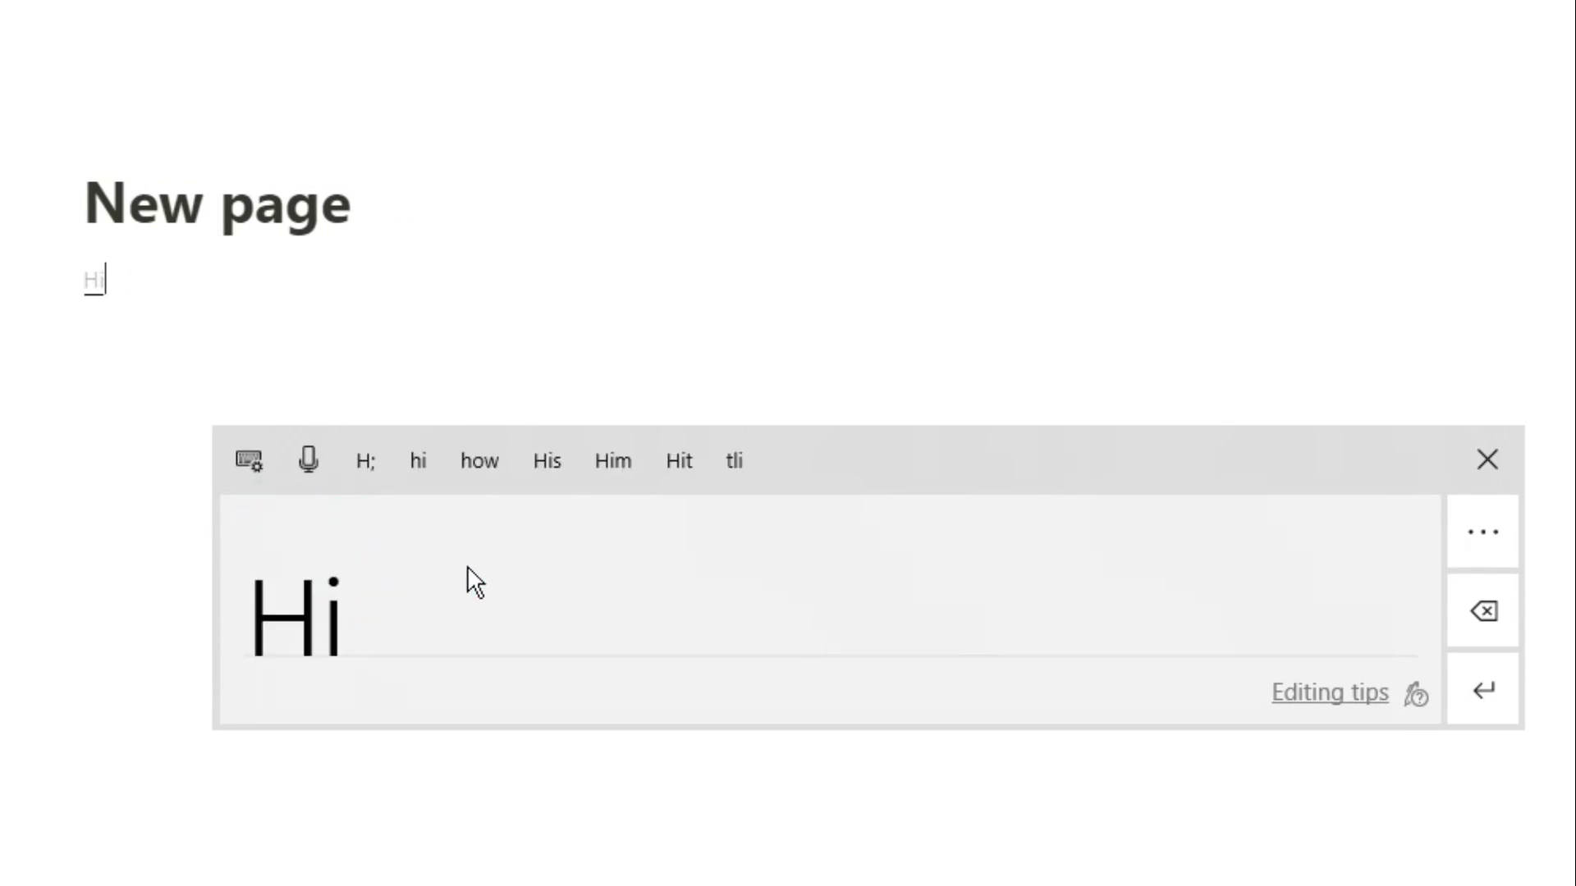
pyautogui.moveTo(486, 552)
pyautogui.mouseDown()
pyautogui.moveTo(476, 618)
pyautogui.moveTo(628, 640)
pyautogui.mouseUp()
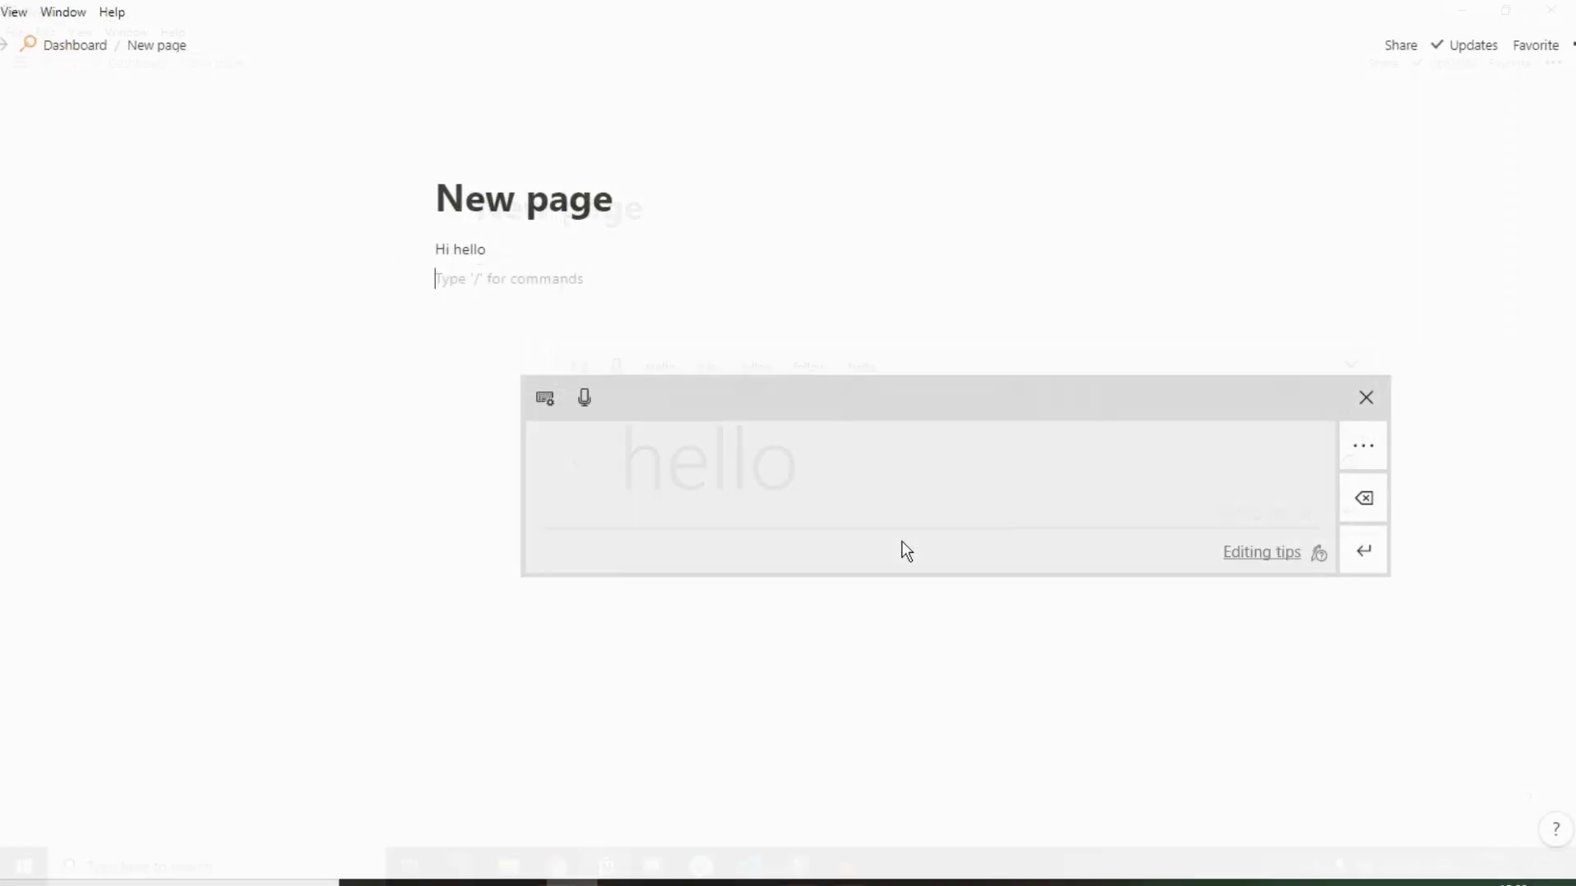
# Step: Handwrite 'write' and another word, then delete the misrecognised 'Mortimore'
pyautogui.moveTo(626, 454)
pyautogui.mouseDown()
pyautogui.moveTo(663, 476)
pyautogui.moveTo(727, 451)
pyautogui.moveTo(718, 431)
pyautogui.mouseUp()
pyautogui.moveTo(749, 498); pyautogui.dragTo(749, 505)
pyautogui.moveTo(600, 567); pyautogui.dragTo(645, 535)
pyautogui.moveTo(679, 476); pyautogui.dragTo(650, 560)
pyautogui.moveTo(693, 542)
pyautogui.mouseDown()
pyautogui.moveTo(756, 520)
pyautogui.moveTo(771, 537)
pyautogui.moveTo(685, 533)
pyautogui.mouseUp()
pyautogui.click(654, 475)
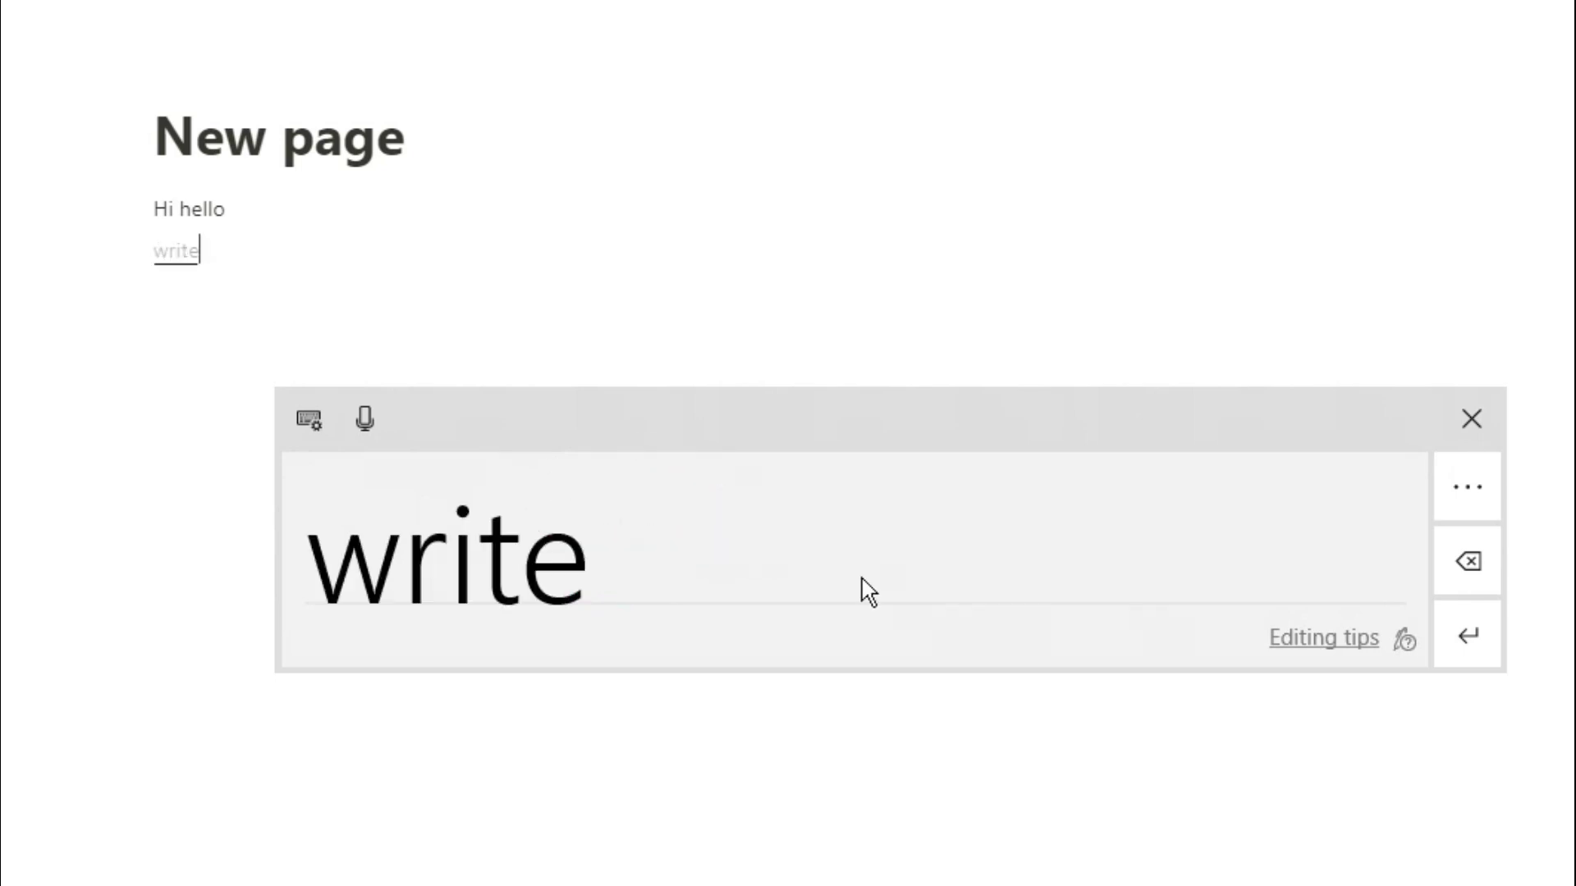
pyautogui.moveTo(765, 599)
pyautogui.mouseDown()
pyautogui.moveTo(831, 573)
pyautogui.moveTo(943, 565)
pyautogui.moveTo(985, 532)
pyautogui.moveTo(1031, 570)
pyautogui.mouseUp()
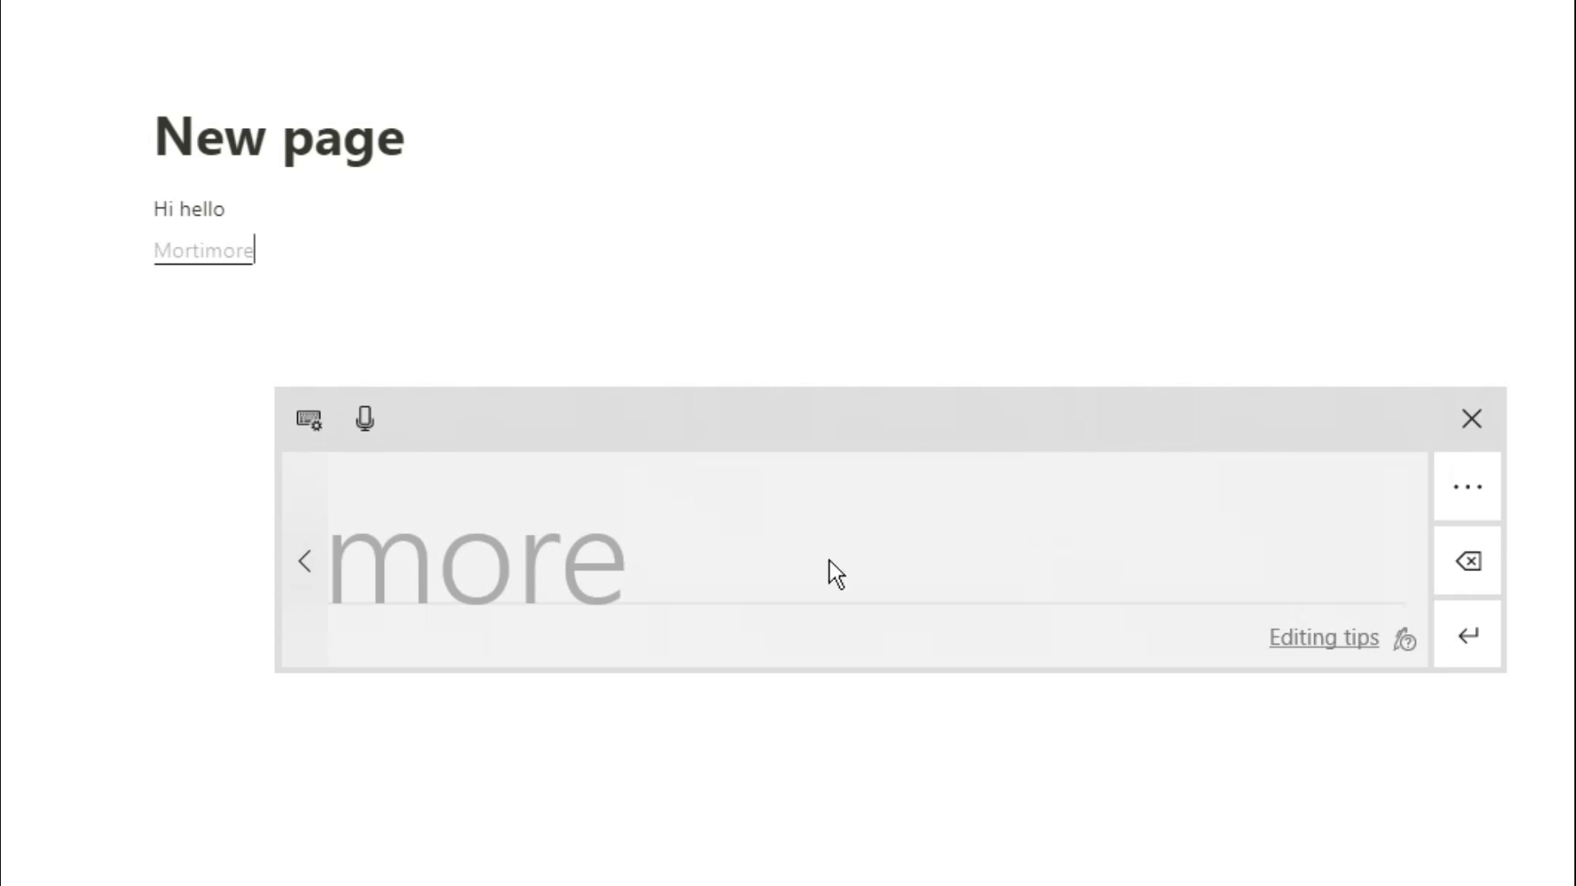
pyautogui.click(1470, 565)
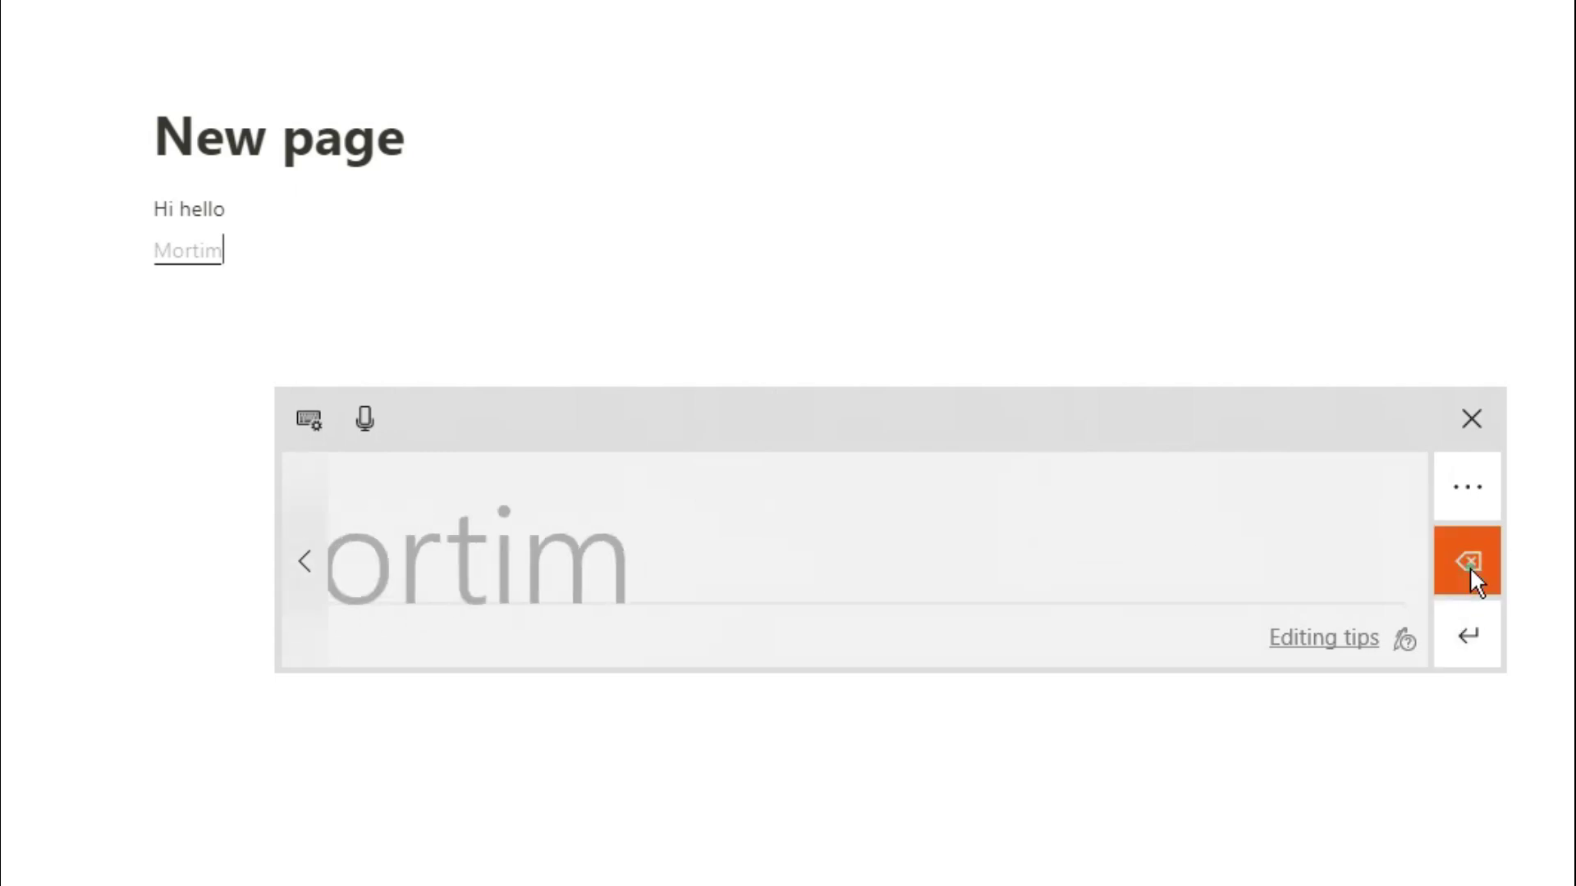
pyautogui.click(1469, 566)
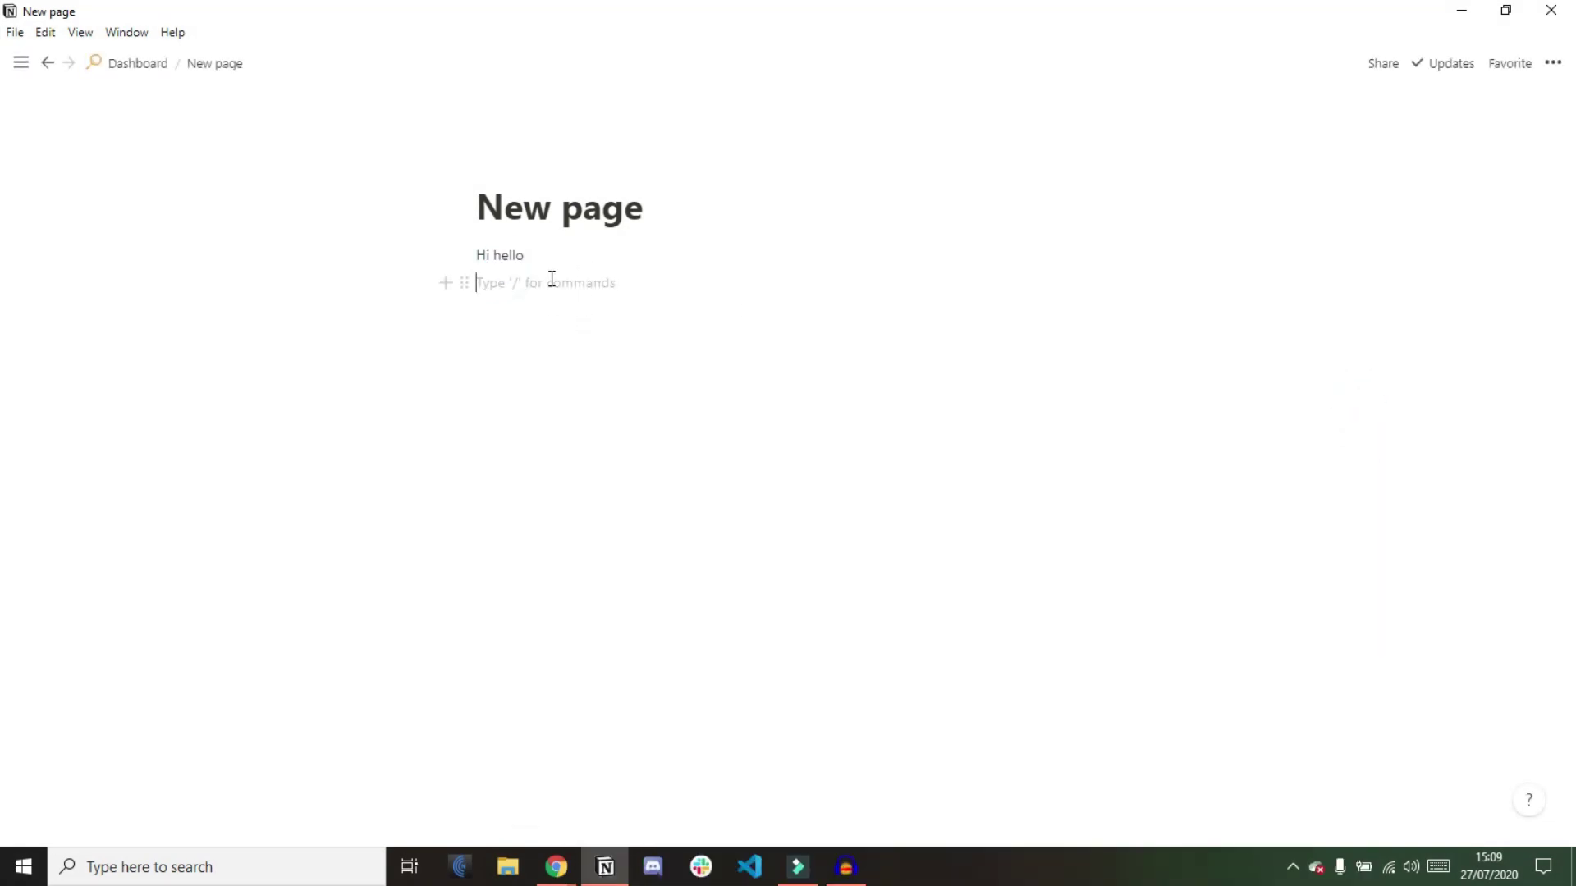
pyautogui.click(1438, 867)
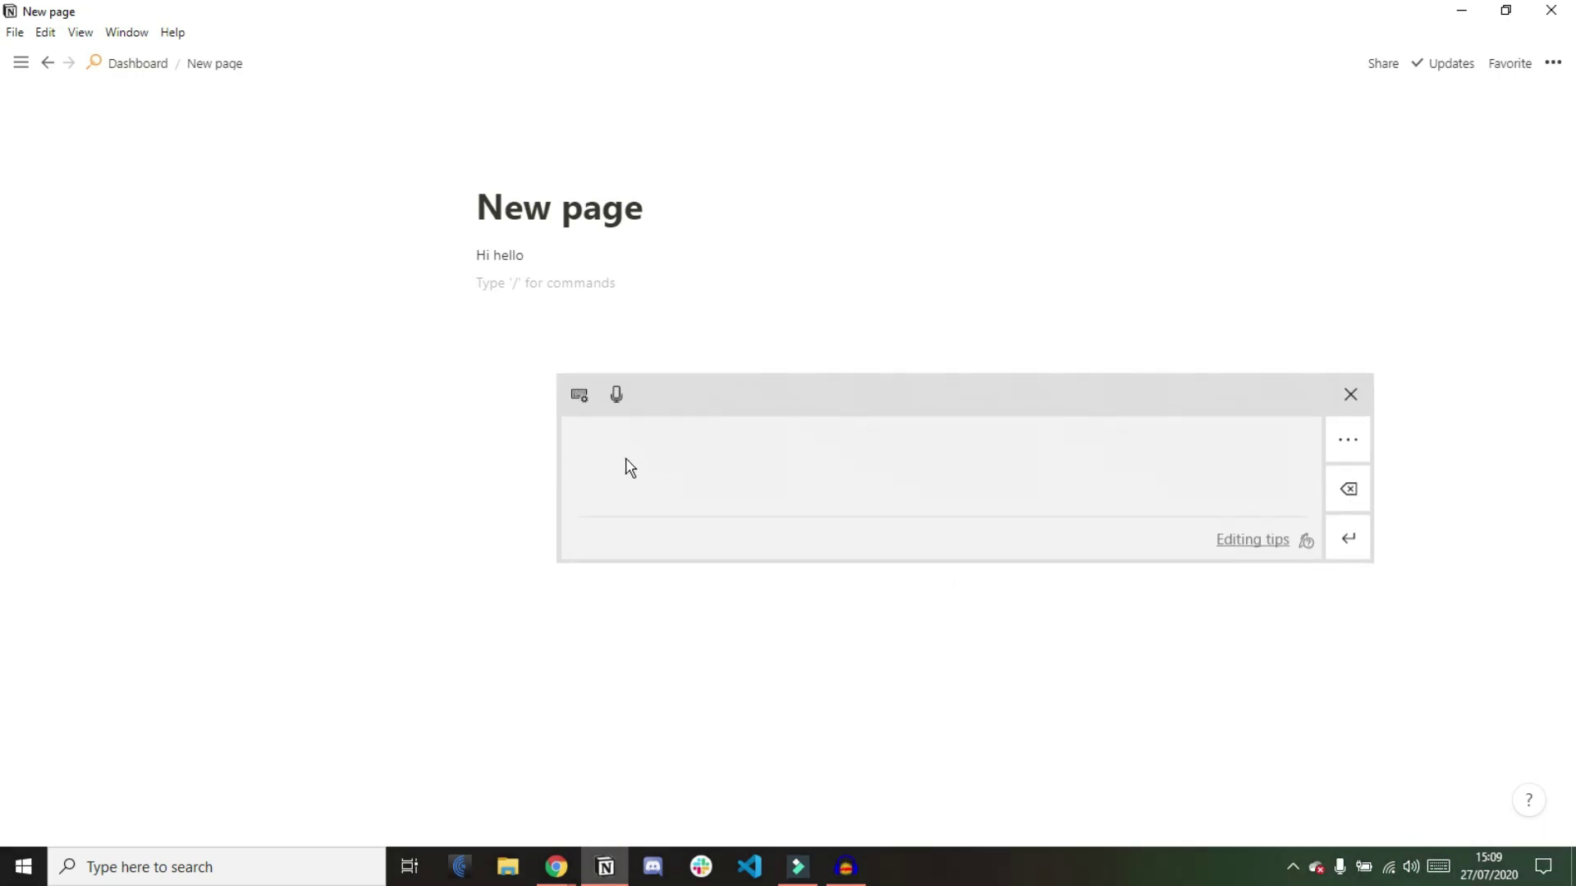
pyautogui.moveTo(636, 500)
pyautogui.mouseDown()
pyautogui.moveTo(704, 499)
pyautogui.moveTo(722, 469)
pyautogui.moveTo(812, 489)
pyautogui.moveTo(756, 453)
pyautogui.mouseUp()
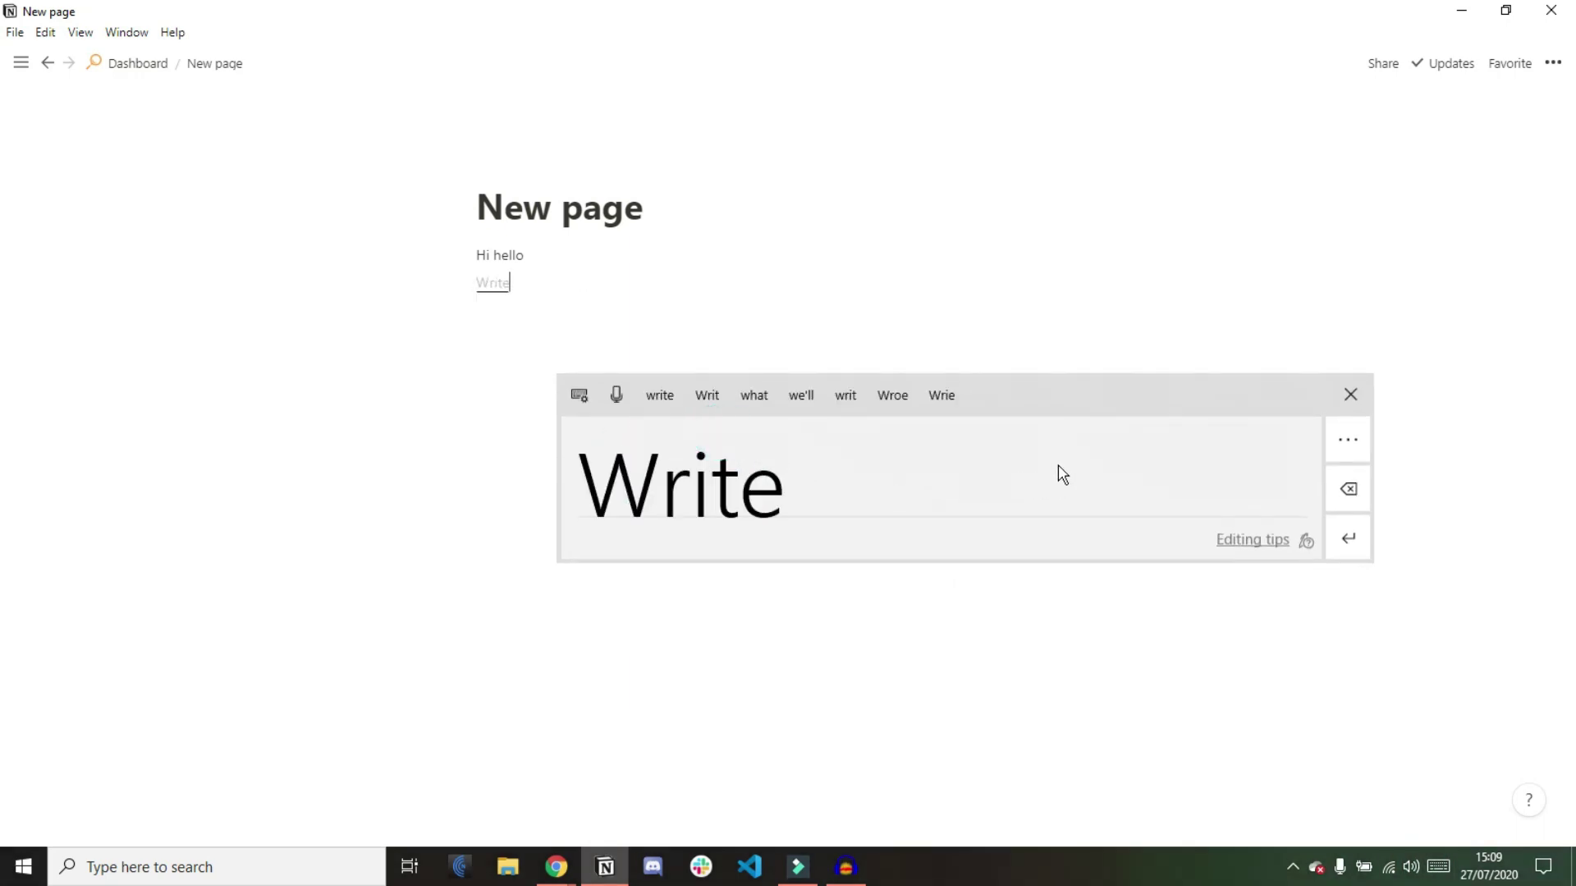
pyautogui.moveTo(1061, 502)
pyautogui.mouseDown()
pyautogui.moveTo(1130, 468)
pyautogui.moveTo(1179, 528)
pyautogui.moveTo(1245, 457)
pyautogui.moveTo(1327, 503)
pyautogui.mouseUp()
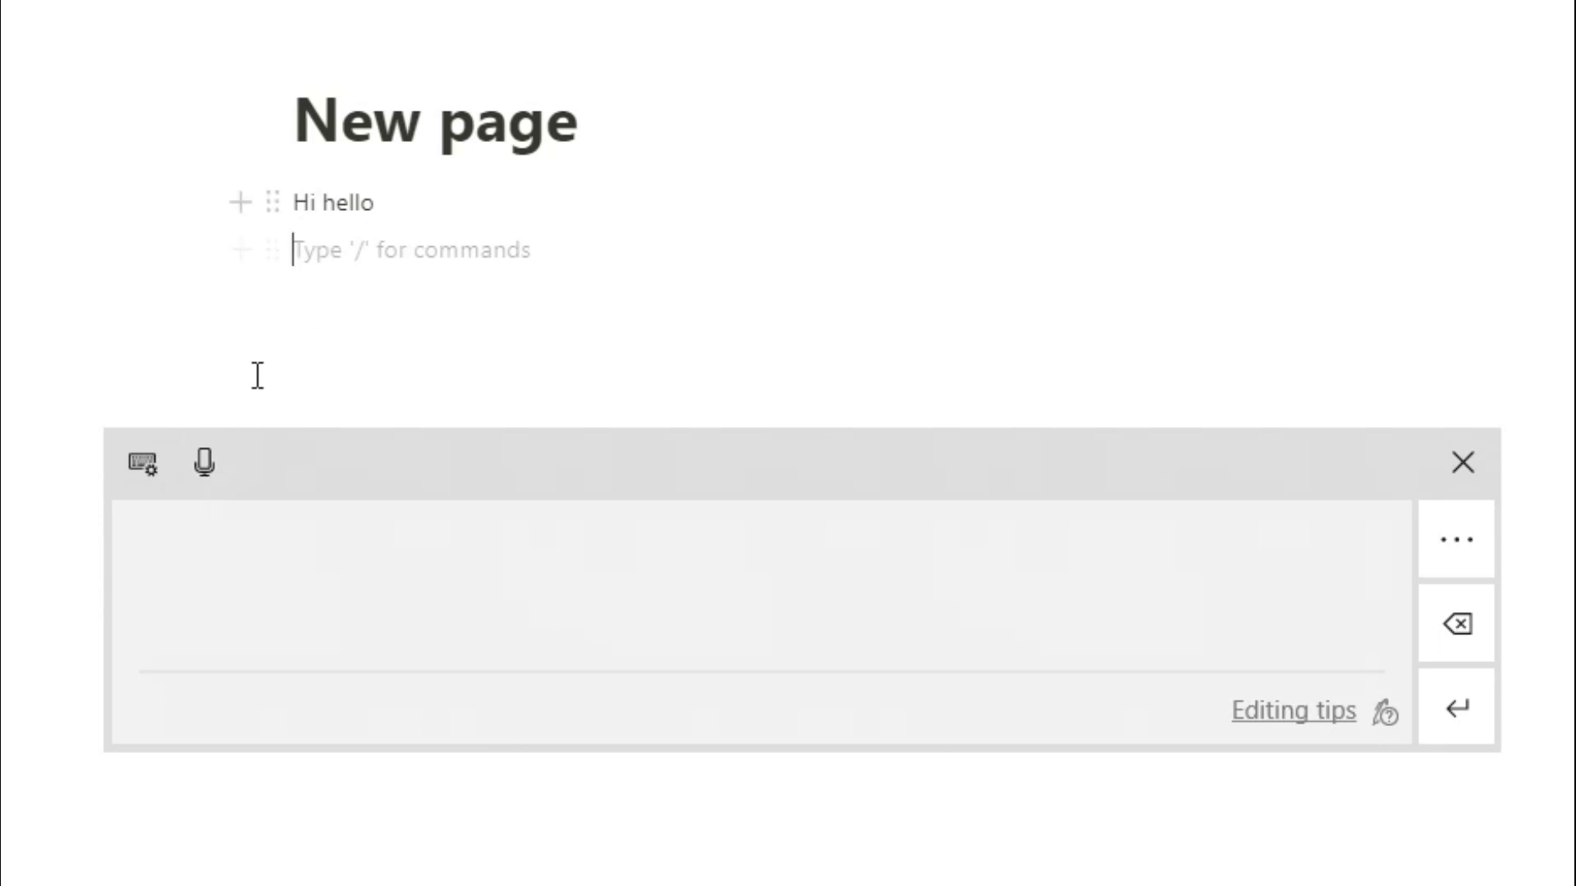
# Step: Start microphone voice dictation from the touch keyboard into the Notion block
pyautogui.click(215, 456)
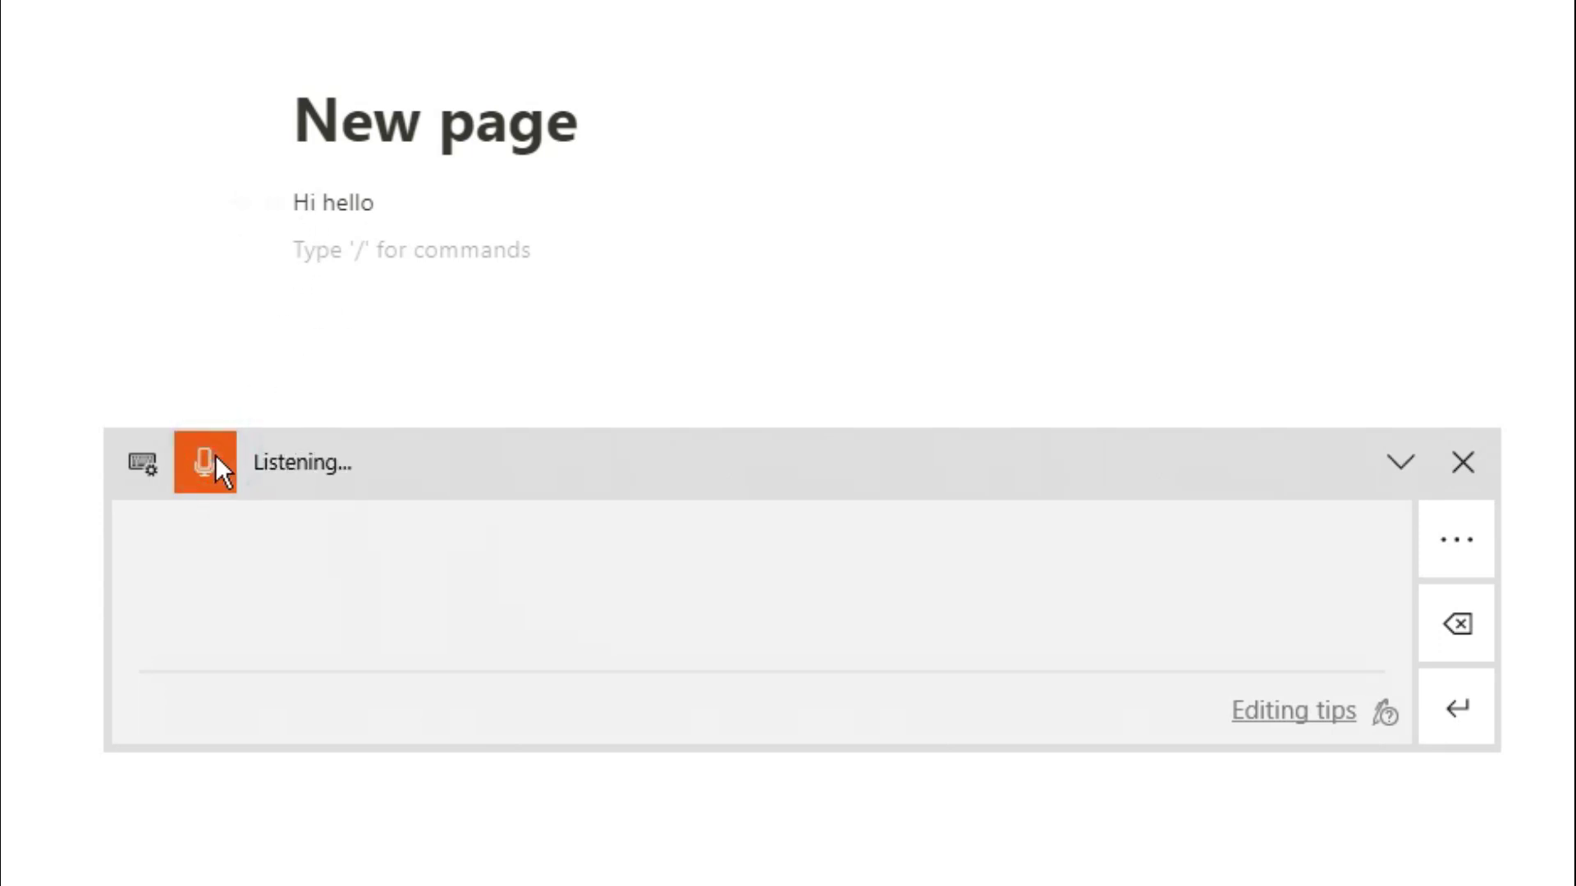